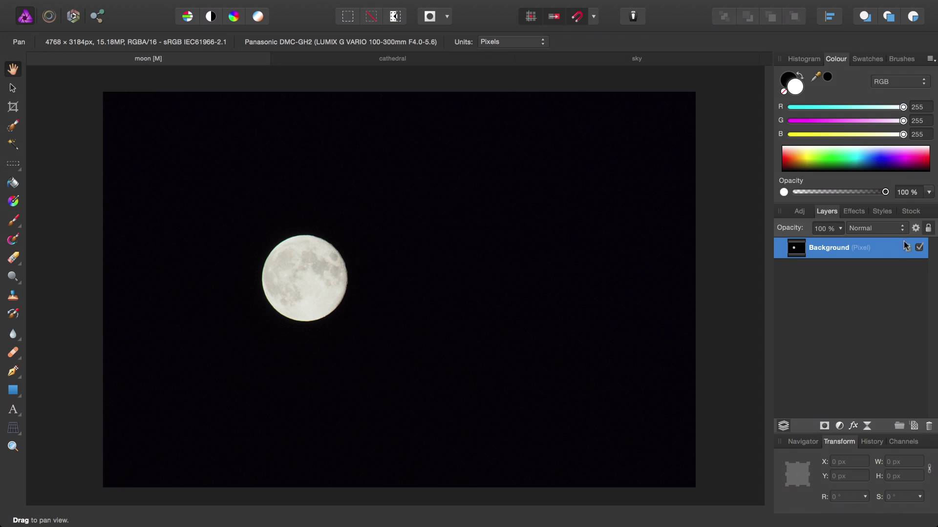
In the moon layer's Blend Options, lower the source range's zero-input node to 0% output and add two nodes along the line.
click(915, 229)
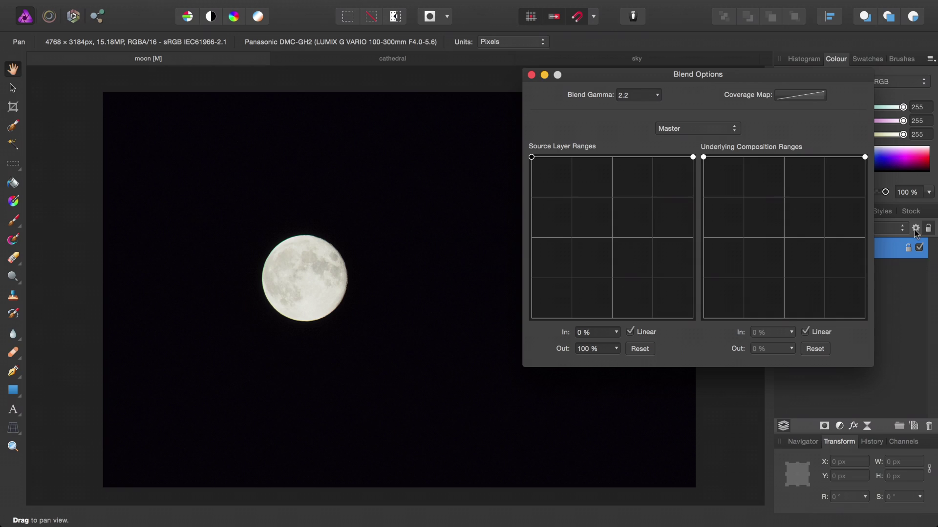
drag(537, 156, 521, 330)
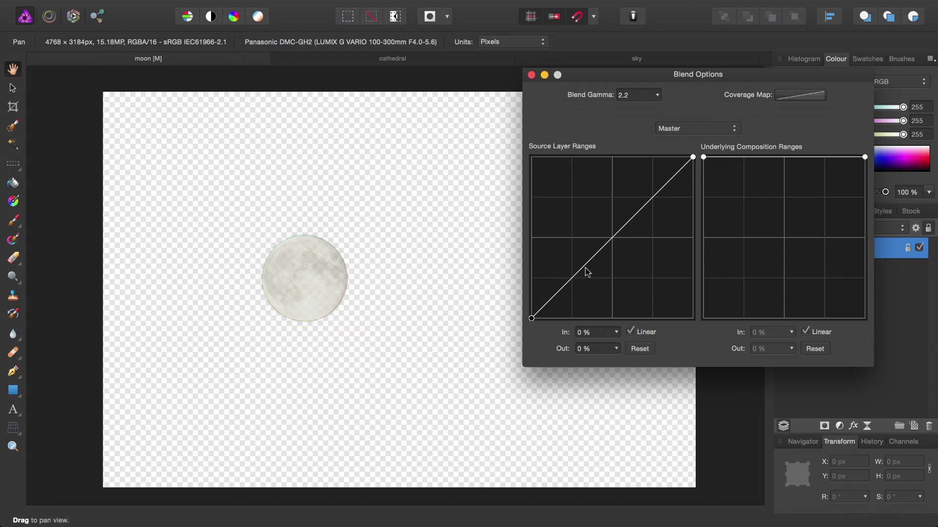
drag(586, 268, 573, 247)
drag(653, 191, 650, 206)
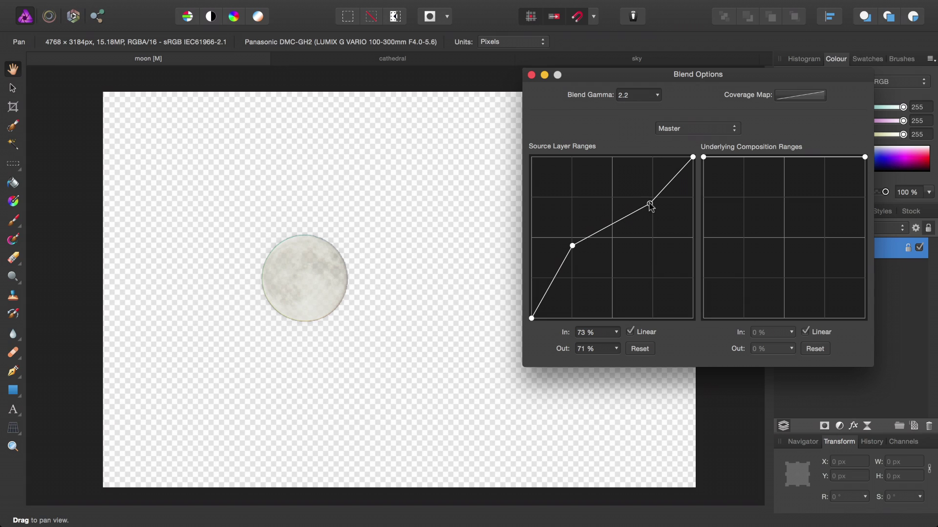
Turn off Linear for the moon's source range and shape the curve through 53% in, 46% out and 75% in, 92% out.
click(630, 333)
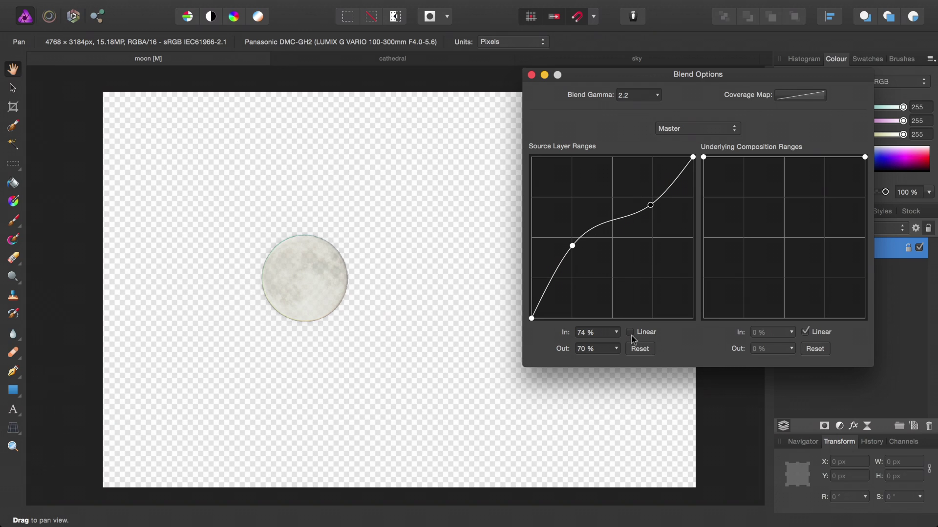
drag(650, 206, 653, 171)
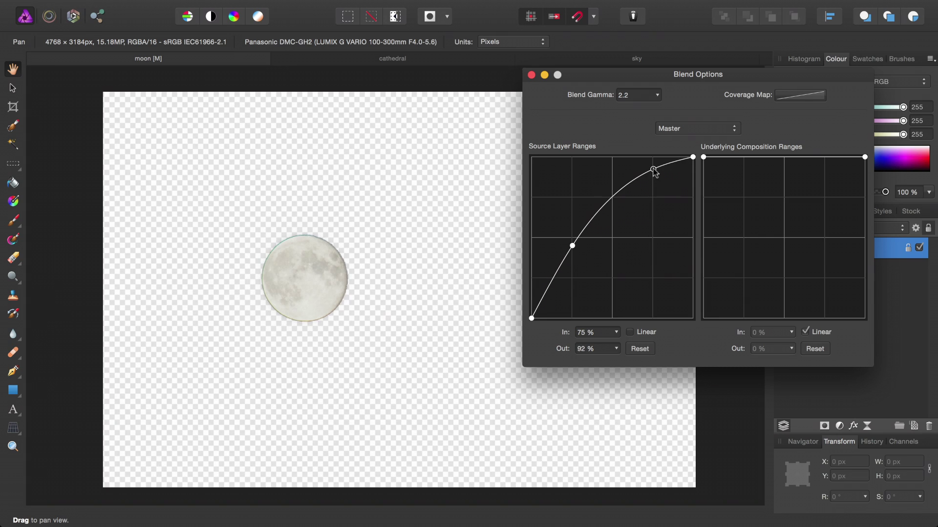
drag(574, 249, 622, 272)
drag(355, 274, 466, 276)
key(super+1)
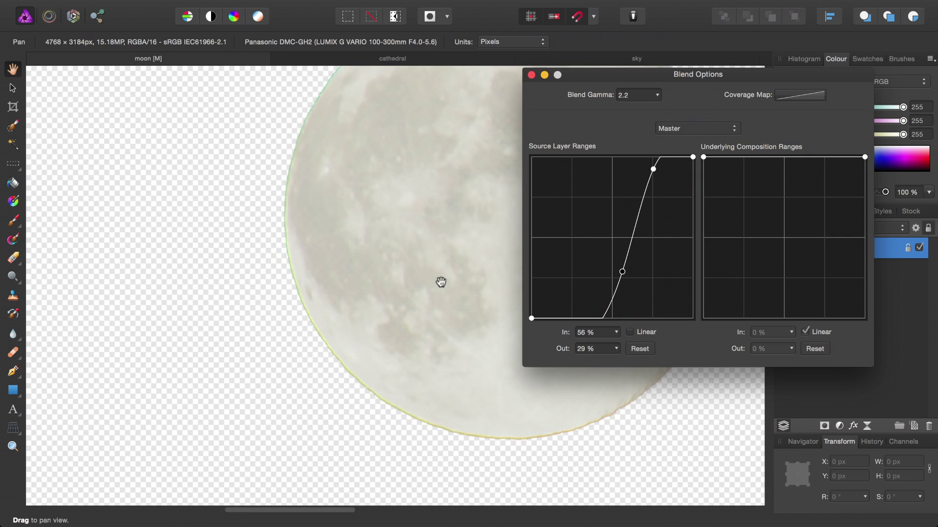
drag(498, 221, 375, 201)
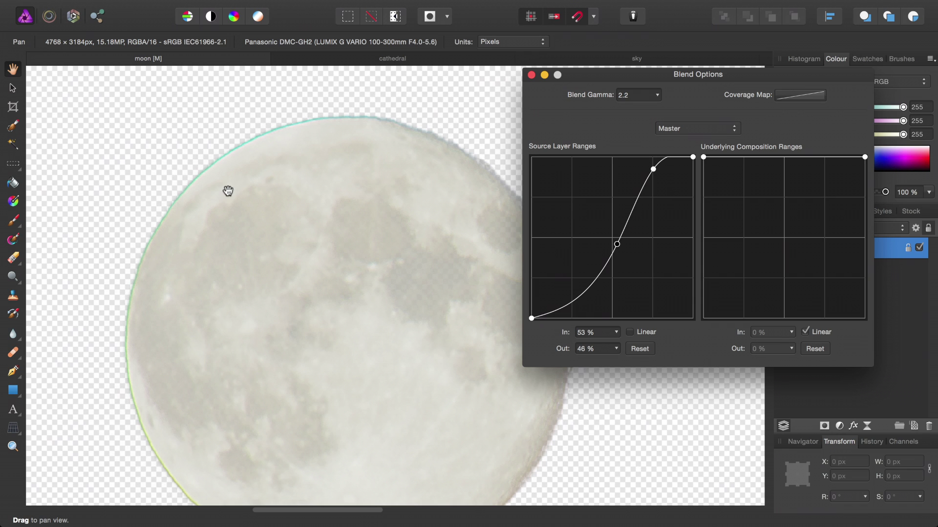
click(532, 75)
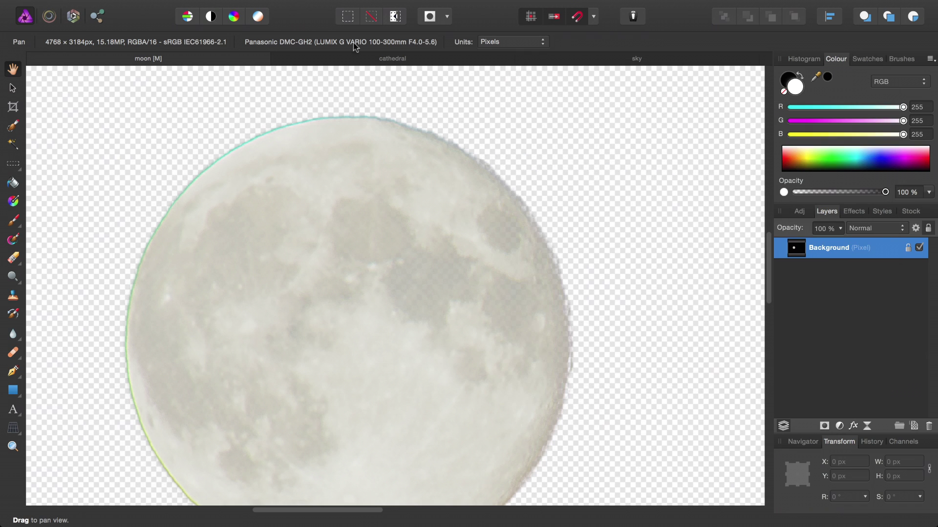
Examine the cathedral layer's channel choices in Blend Options and the blue sky around the building.
click(393, 58)
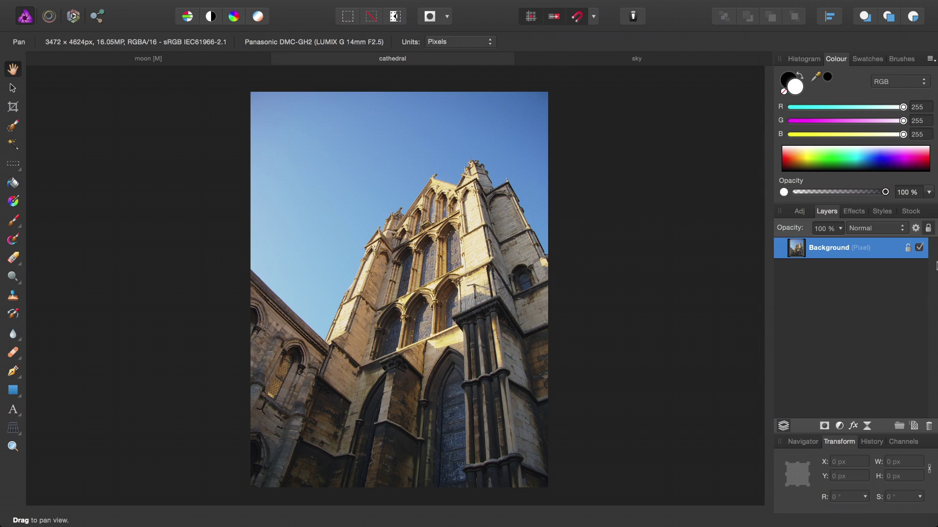
click(915, 232)
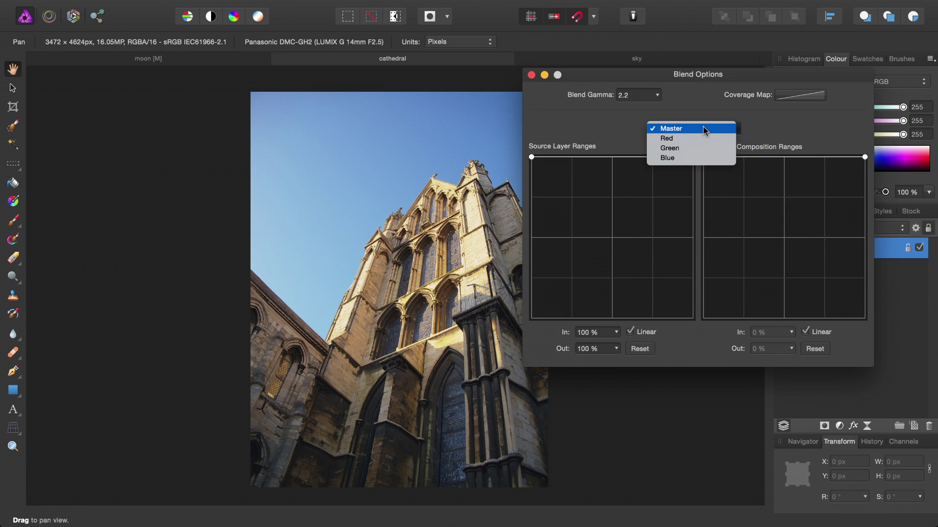
click(693, 128)
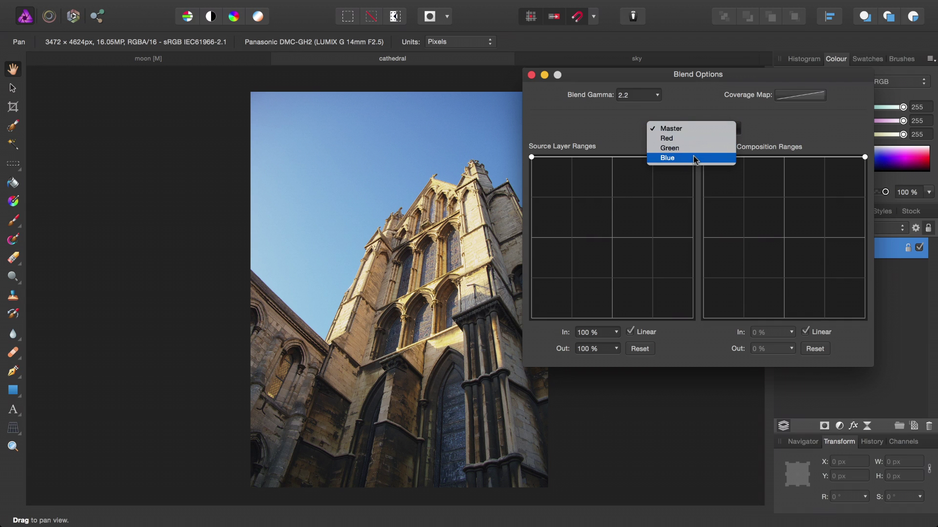
click(623, 121)
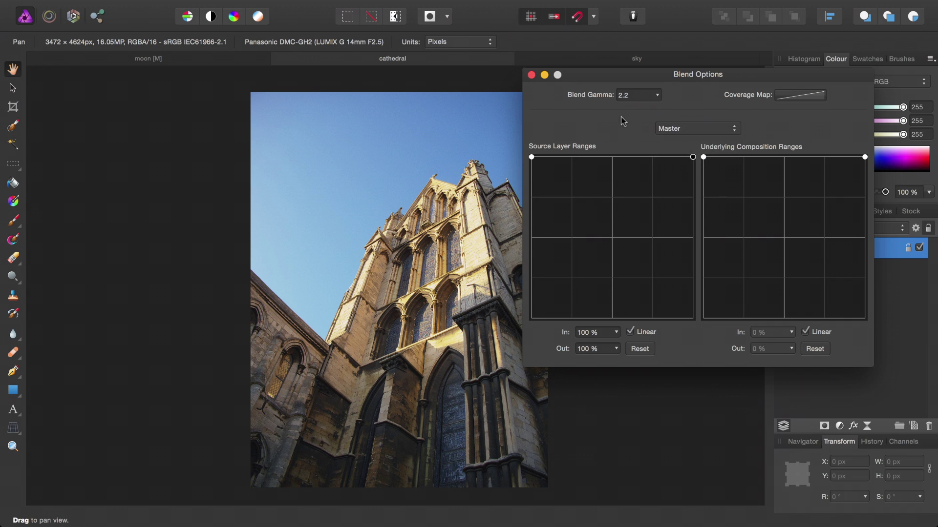
click(531, 75)
scroll(497, 258, up, 5)
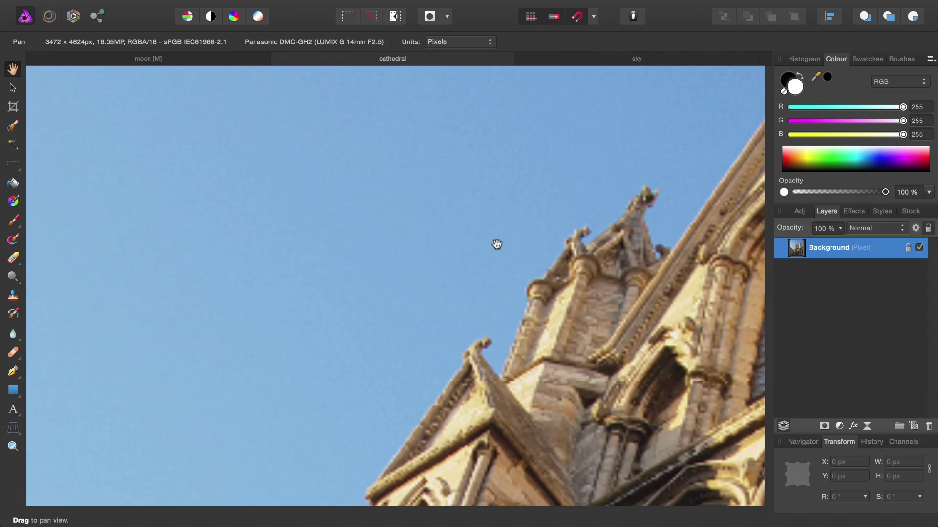
drag(496, 242, 537, 245)
scroll(536, 244, up, 1)
key(super+0)
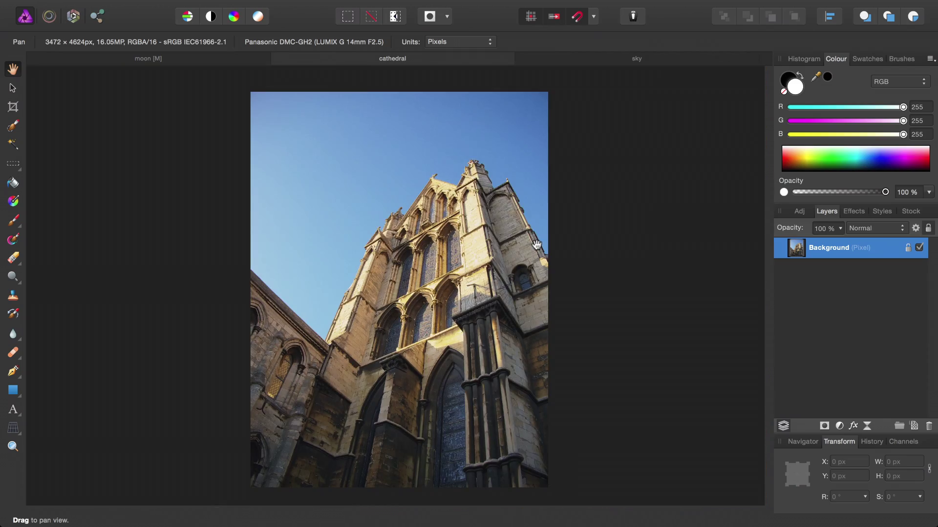
Copy the entire sky image and paste it as a new layer in the cathedral document.
click(600, 59)
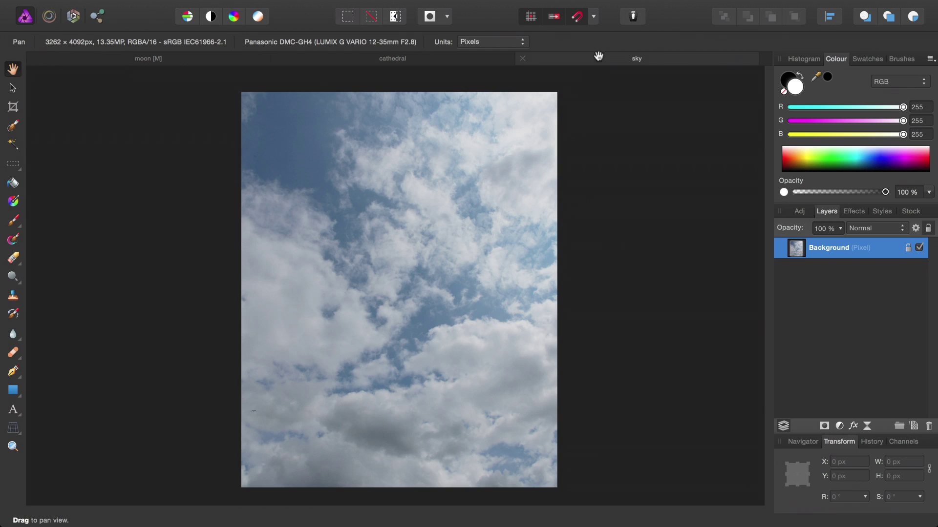
key(super+a)
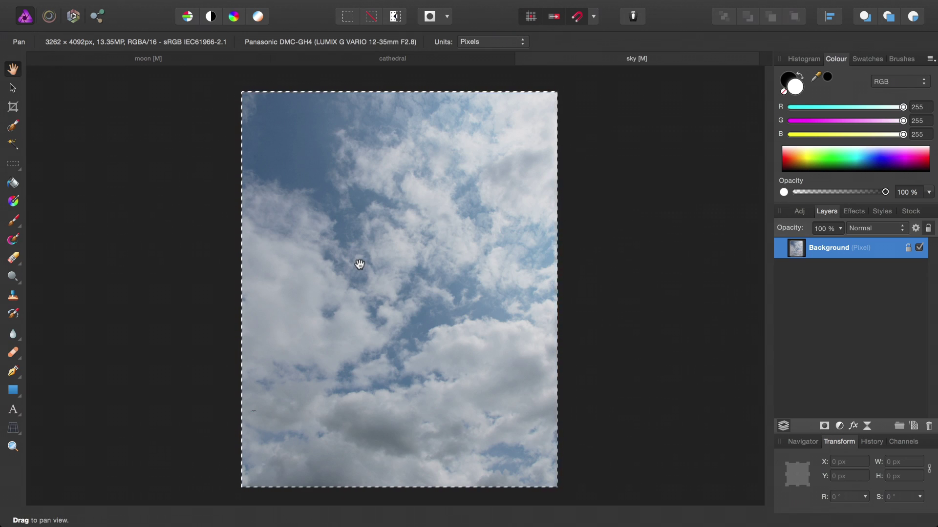
click(430, 61)
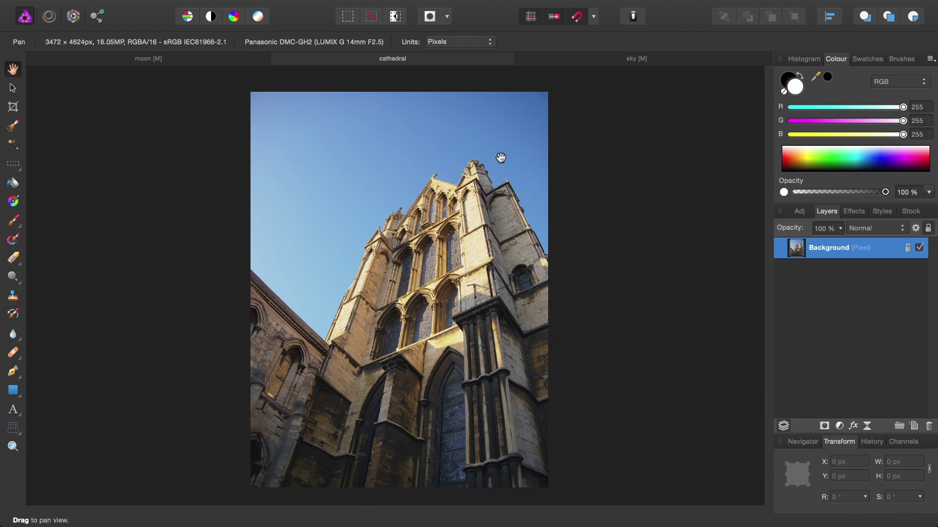
key(super+v)
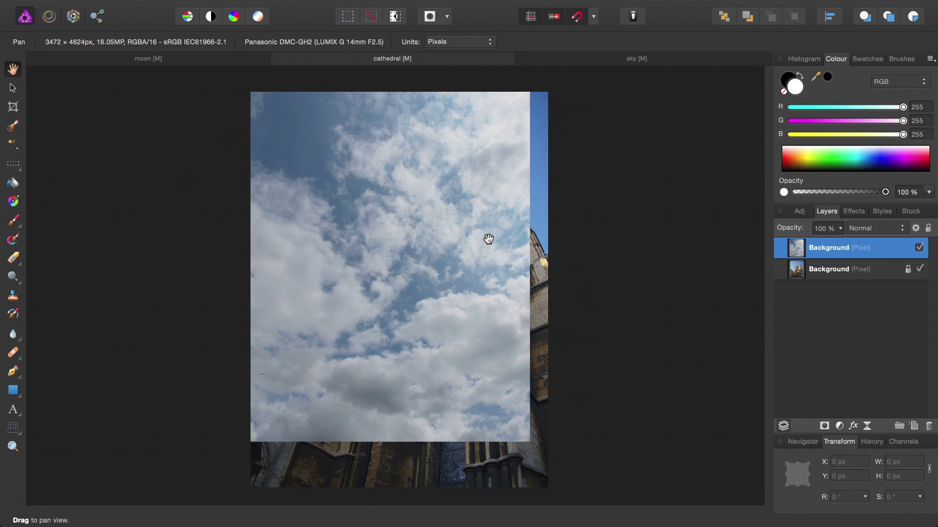
Scale the pasted sky layer to the full canvas width and move it up over the upper part of the cathedral photo.
key(v)
drag(530, 441, 547, 464)
drag(411, 281, 422, 177)
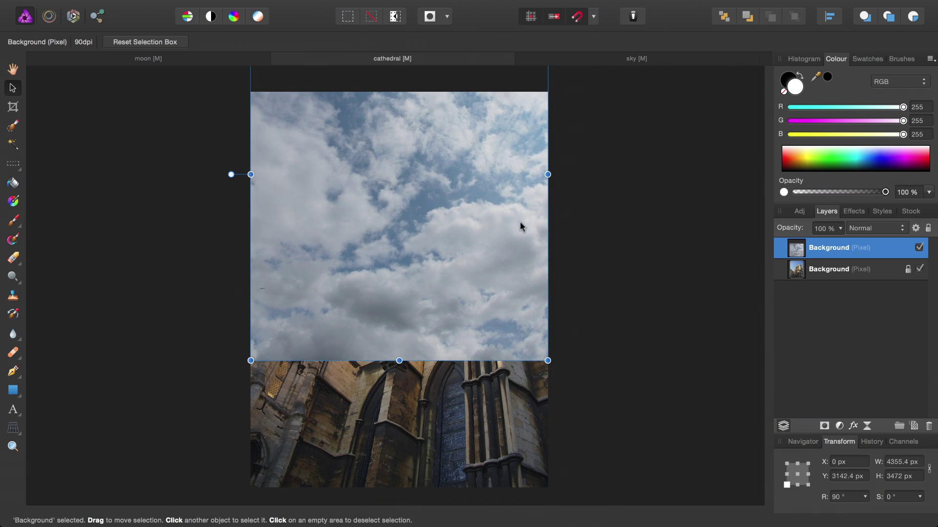
Hide the sky layer and examine the cathedral's stonework edges and colours against the original blue sky.
click(919, 247)
drag(393, 208, 444, 237)
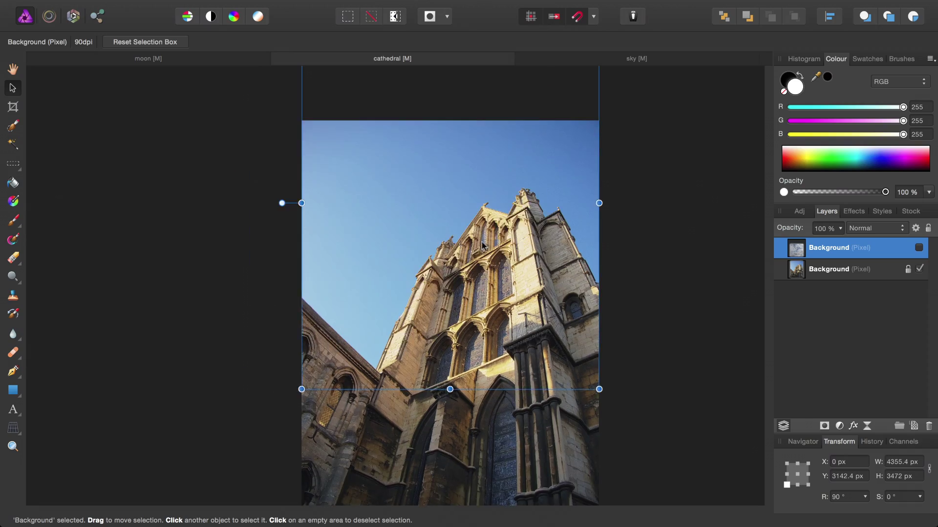
key(super+1)
drag(436, 313, 546, 327)
key(super+minus)
drag(679, 254, 361, 495)
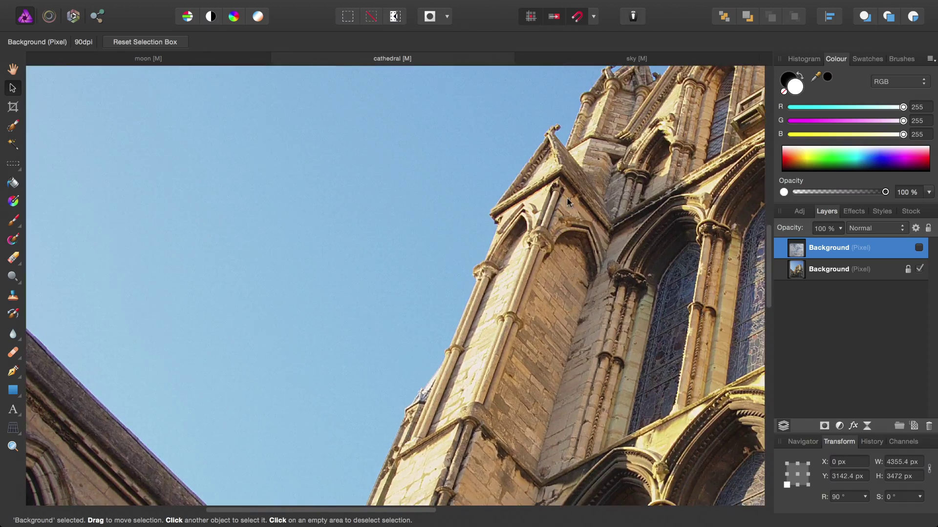
drag(684, 100, 248, 348)
drag(570, 377, 323, 282)
drag(361, 179, 513, 277)
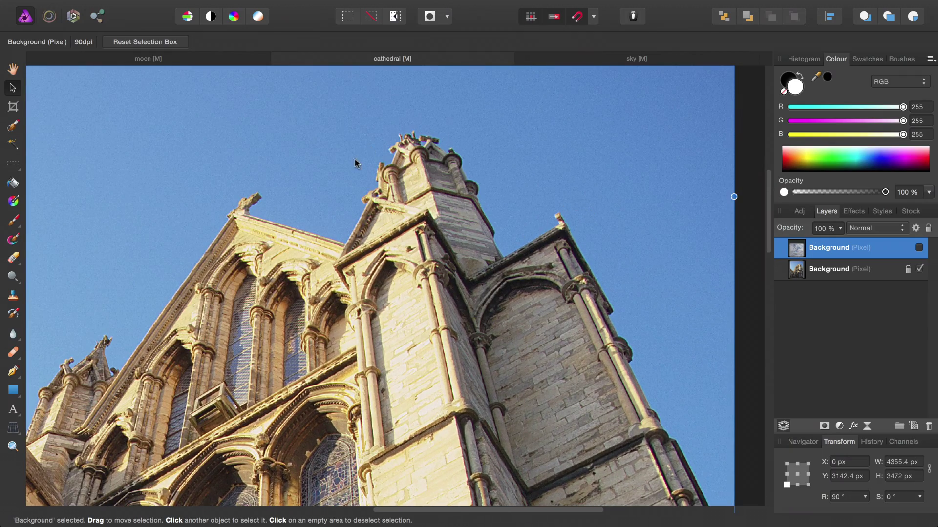
scroll(354, 159, left, 6)
scroll(355, 159, down, 2)
scroll(339, 398, left, 5)
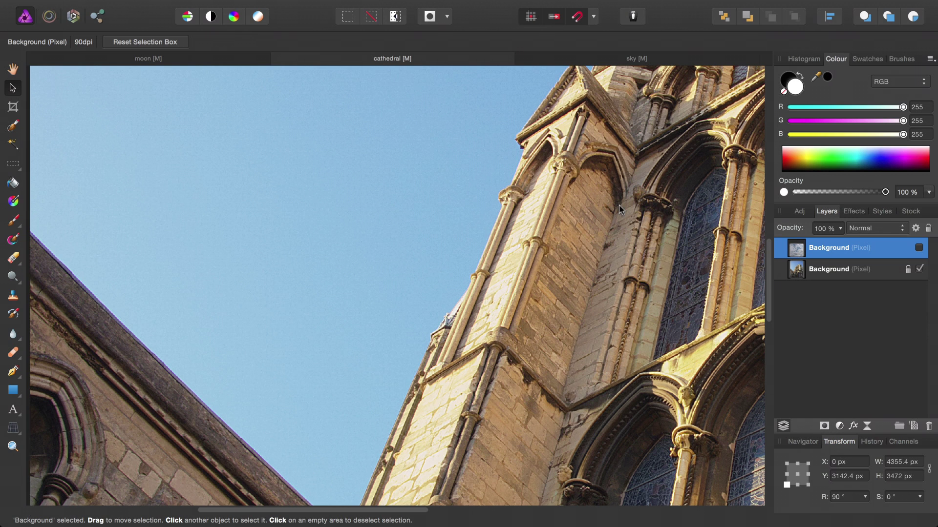
scroll(498, 279, down, 3)
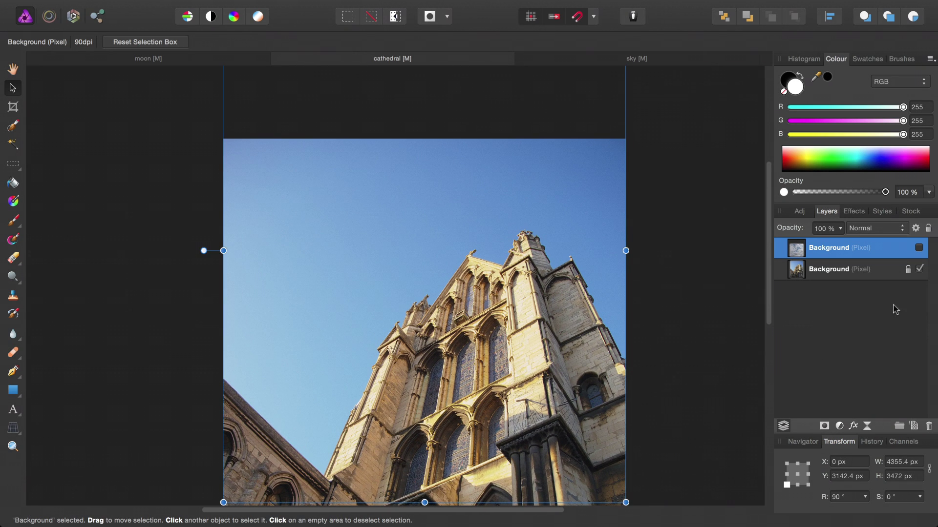
Show the sky layer again and switch its Blend Options to the Blue channel.
click(919, 248)
scroll(576, 282, down, 2)
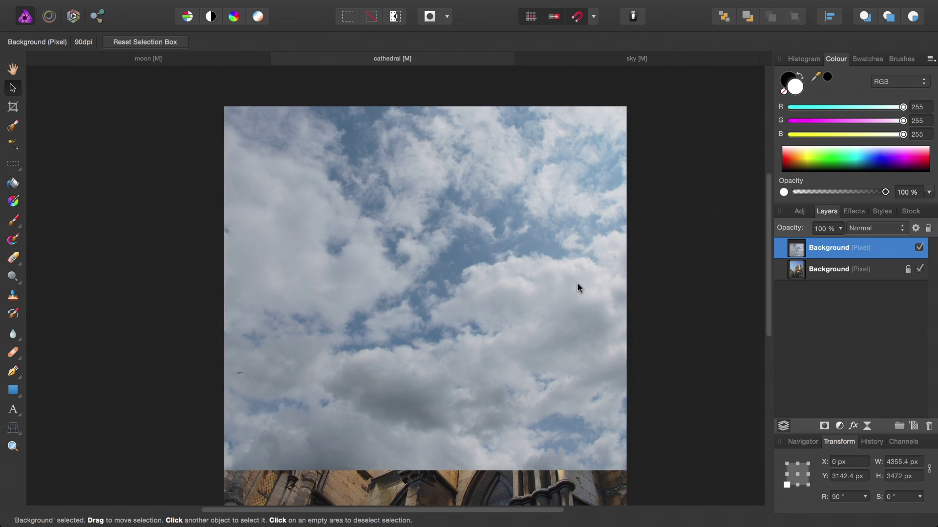
click(916, 229)
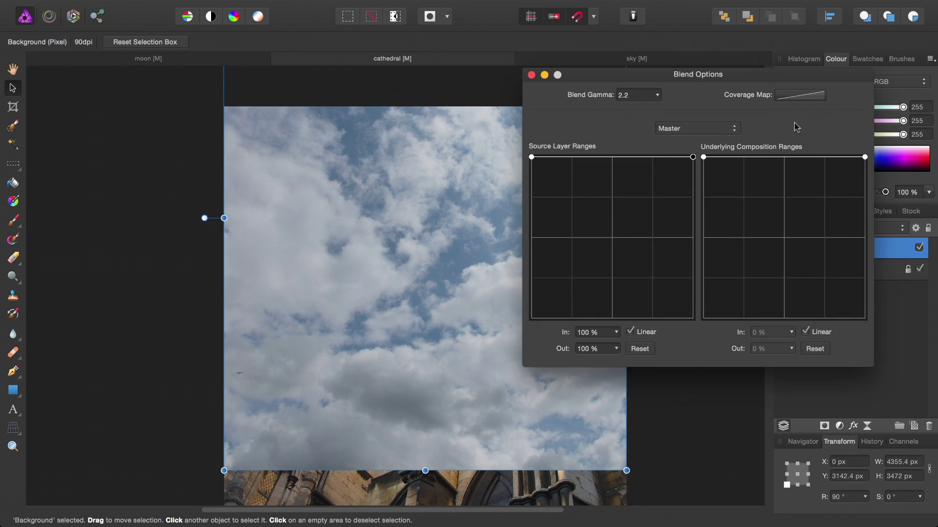
click(702, 129)
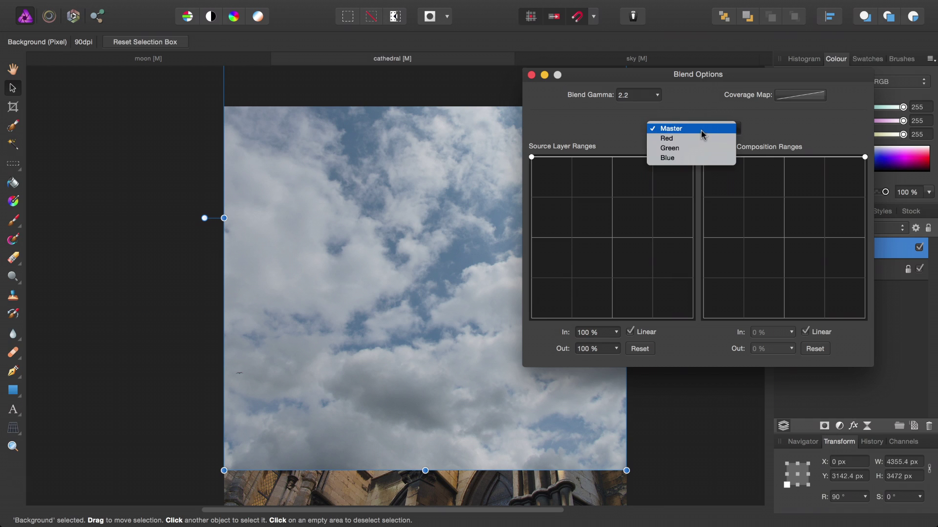
click(673, 158)
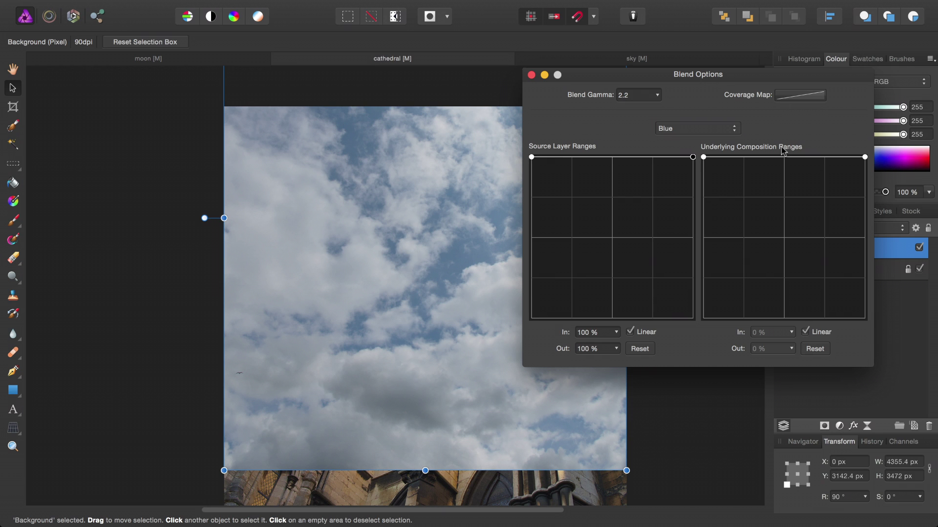
Lower the underlying range's zero-input node to 0% output, turn off Linear and curve it through 66% in, 37% out.
drag(702, 160, 695, 349)
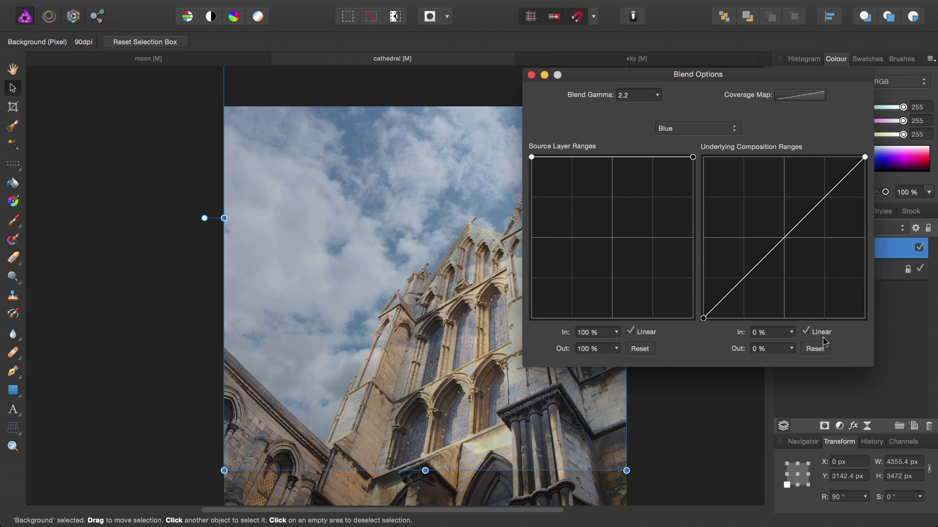
drag(789, 237, 810, 259)
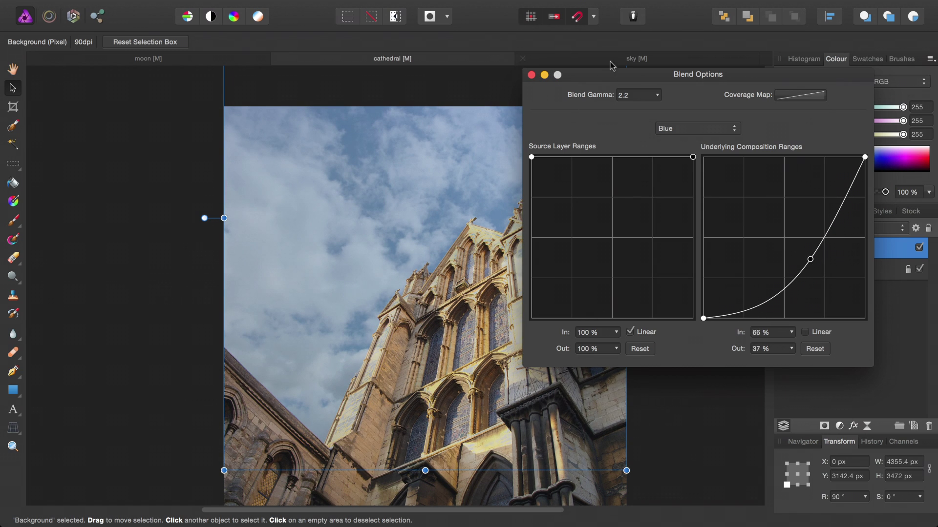
drag(602, 73, 652, 79)
click(581, 81)
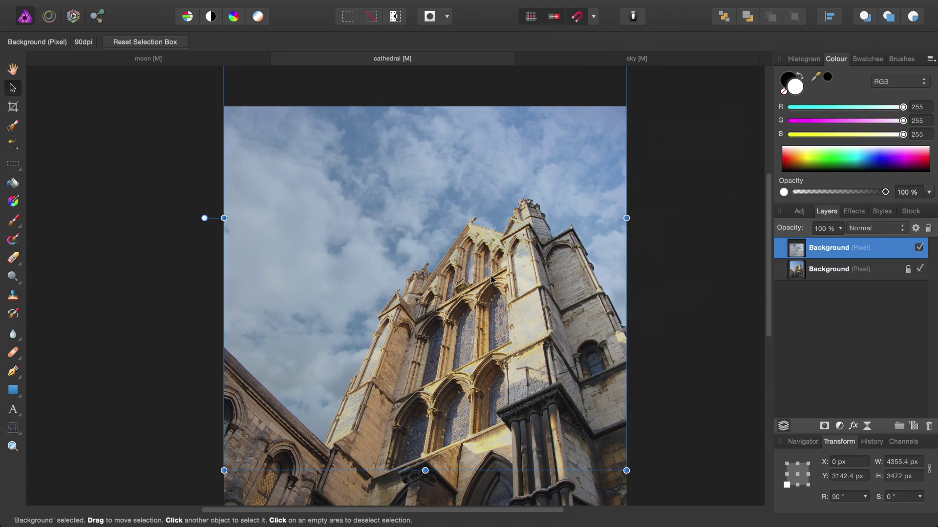
Add a mask to the sky layer and select the mask for editing over the cathedral's stonework.
scroll(523, 265, up, 10)
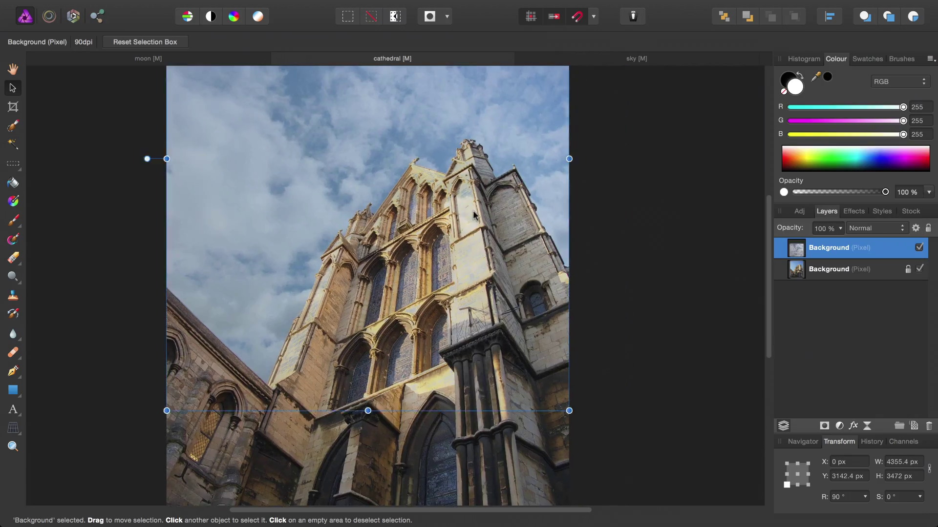
scroll(556, 248, up, 4)
scroll(550, 220, right, 5)
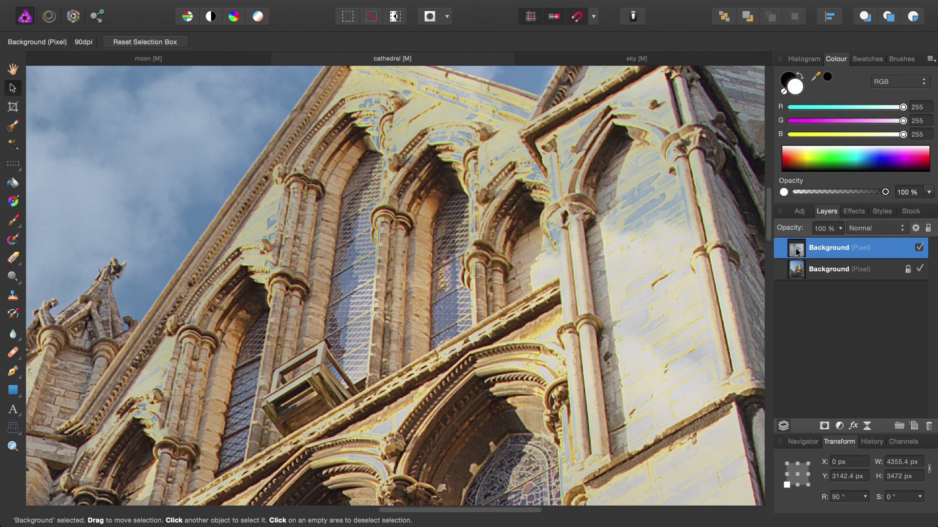
click(824, 426)
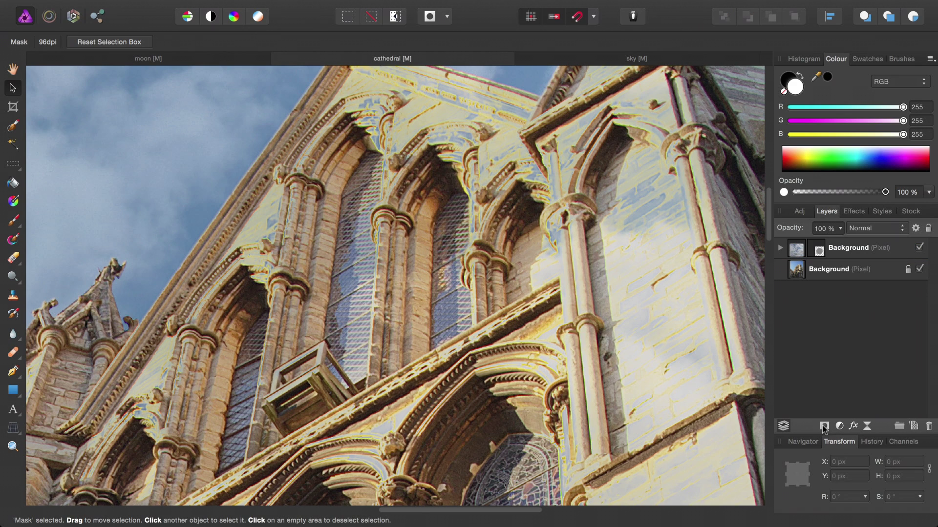
click(778, 250)
click(804, 268)
scroll(194, 342, left, 4)
scroll(194, 342, down, 2)
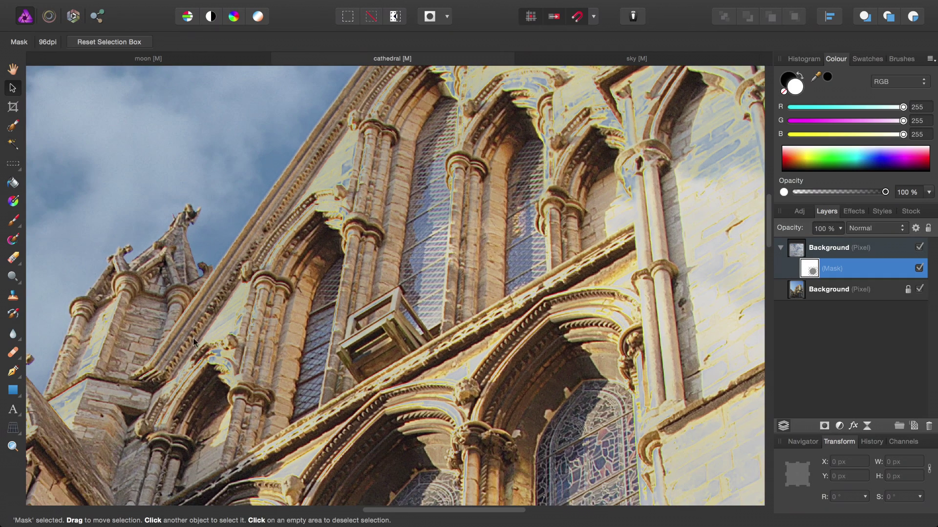
Set up a black Paint Brush about 148 px wide with 0% hardness for painting on the sky layer's mask.
click(17, 219)
key(])
key(])
key(])
key(])
key(])
key(])
key(])
key(])
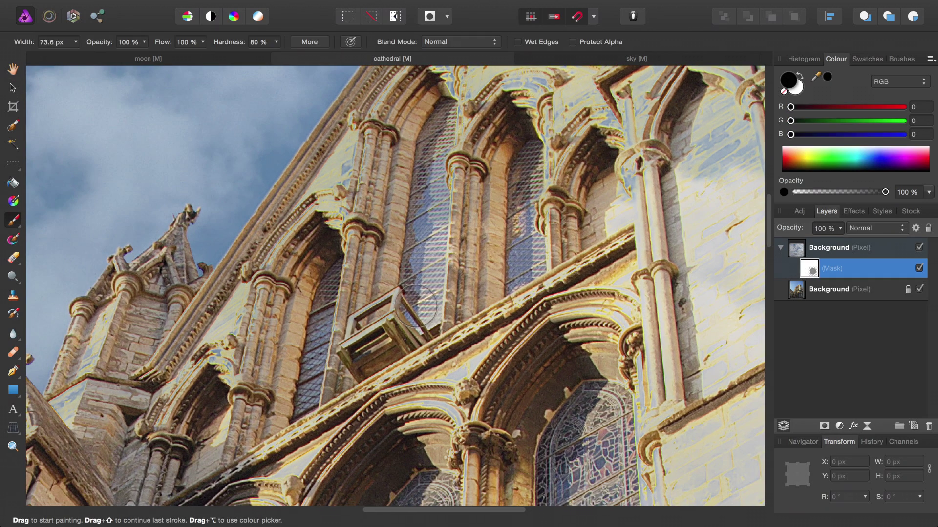
key(super+0)
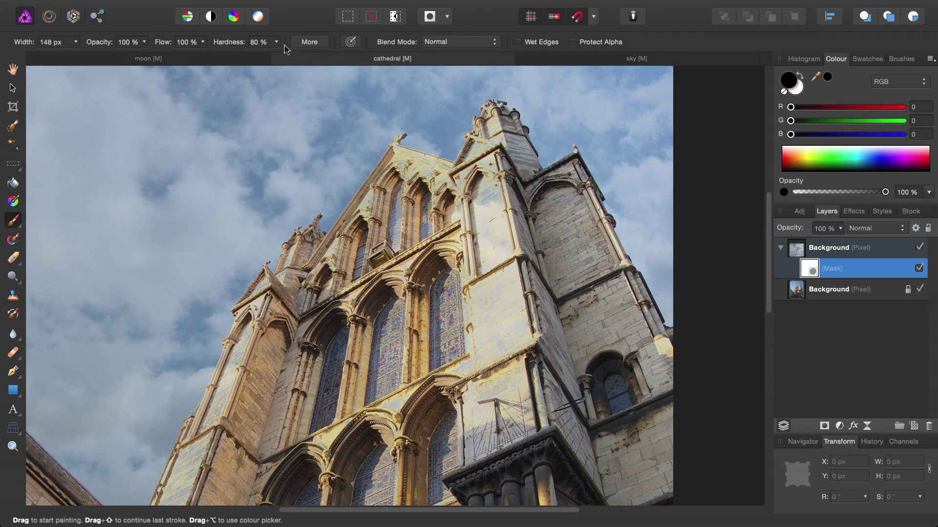
drag(276, 42, 187, 63)
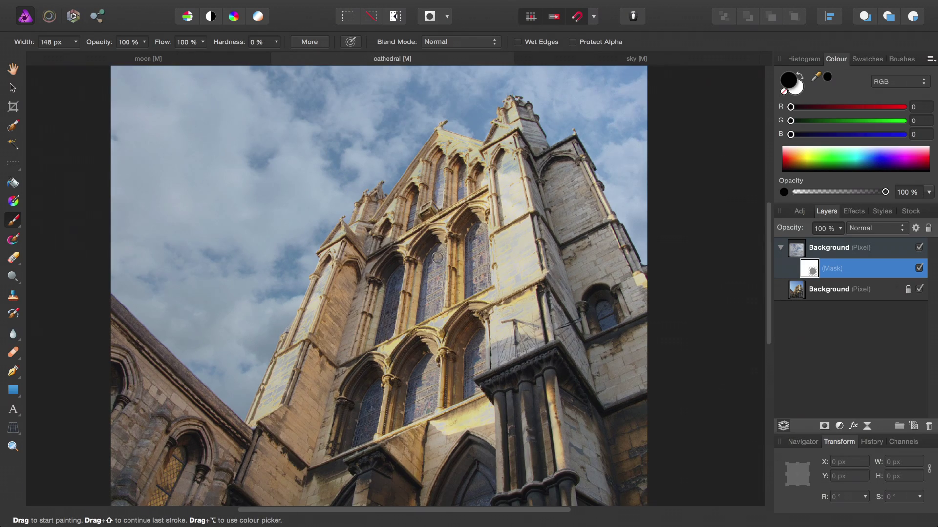
Enlarge the brush to about 689 px and paint black on the mask over the cathedral's upper facade and central stonework.
key(bracketright)
key(bracketright)
key(bracketright)
key(bracketright)
key(bracketright)
key(bracketright)
key(bracketright)
key(bracketright)
key(bracketright)
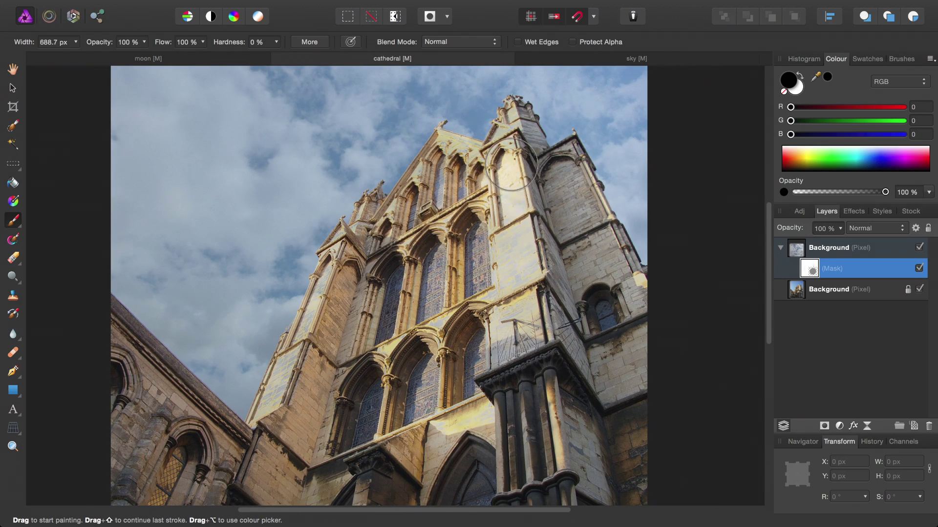
mouse_move(513, 144)
mouse_down()
mouse_move(472, 172)
mouse_move(457, 159)
mouse_move(434, 167)
mouse_move(414, 217)
mouse_up()
drag(519, 238, 512, 271)
Enlarge the brush to about 1593 px and paint the mask black over the remaining middle and lower cathedral stonework.
key(bracketright)
key(bracketright)
key(bracketright)
key(bracketright)
key(bracketright)
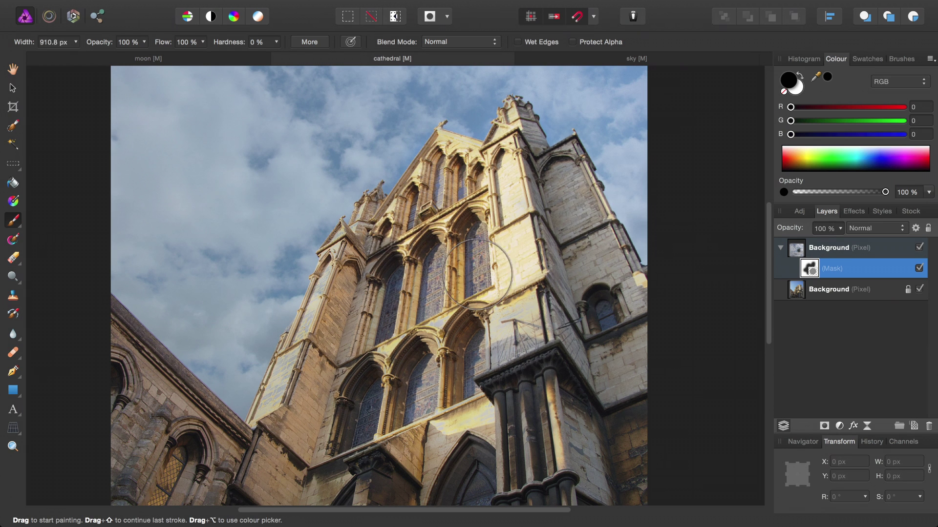
key(bracketright)
mouse_move(415, 264)
mouse_down()
mouse_move(360, 290)
mouse_move(343, 386)
mouse_move(490, 332)
mouse_move(462, 300)
mouse_move(572, 263)
mouse_up()
scroll(467, 337, down, 3)
scroll(513, 255, up, 2)
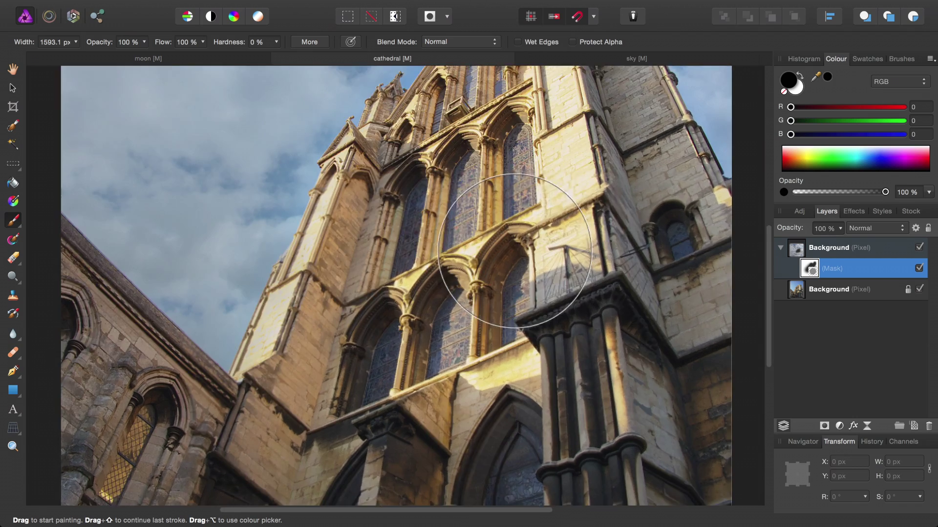
scroll(513, 255, down, 3)
scroll(498, 260, down, 3)
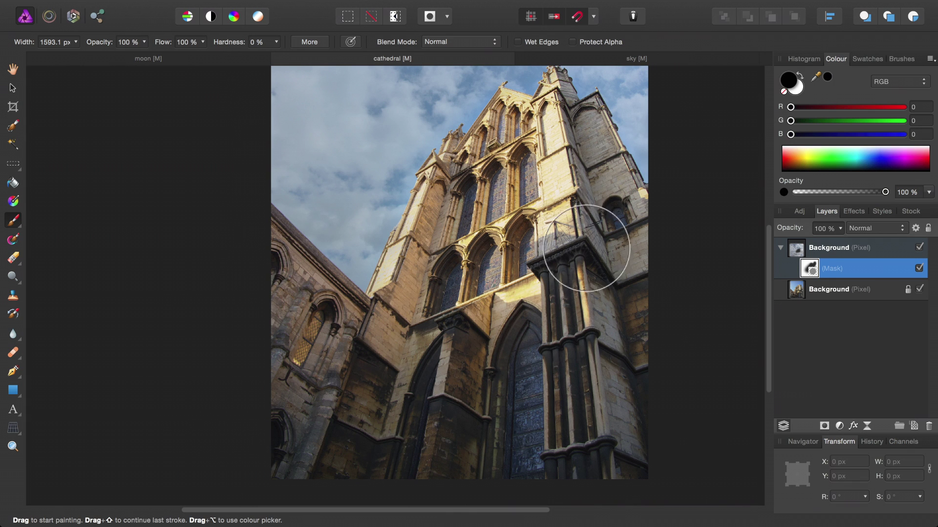
scroll(593, 204, up, 3)
key(h)
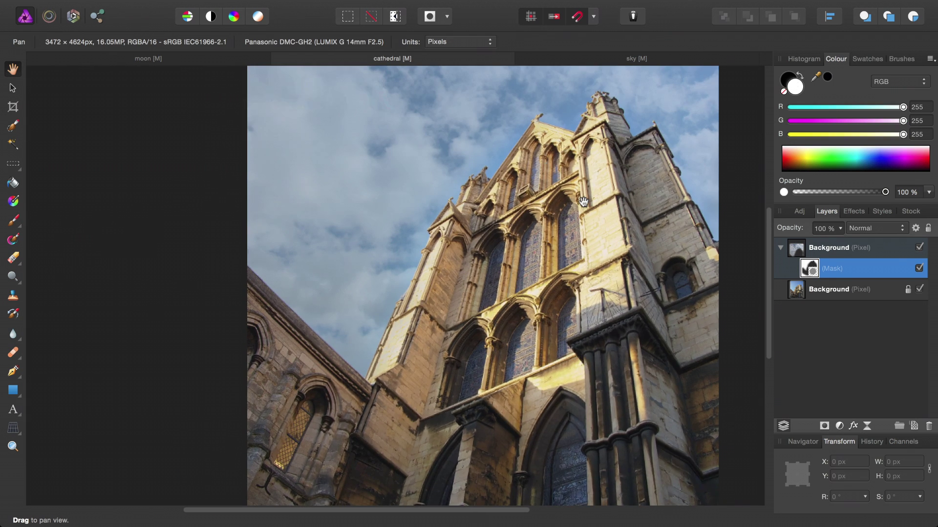
Select the sky layer, then hide and show it to compare the composite with the original blue sky.
key(super+0)
click(862, 249)
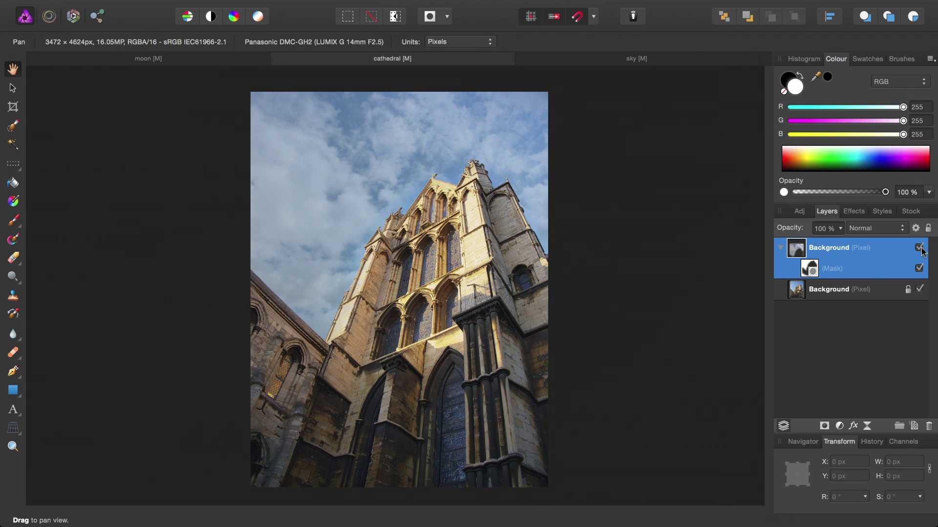
click(919, 247)
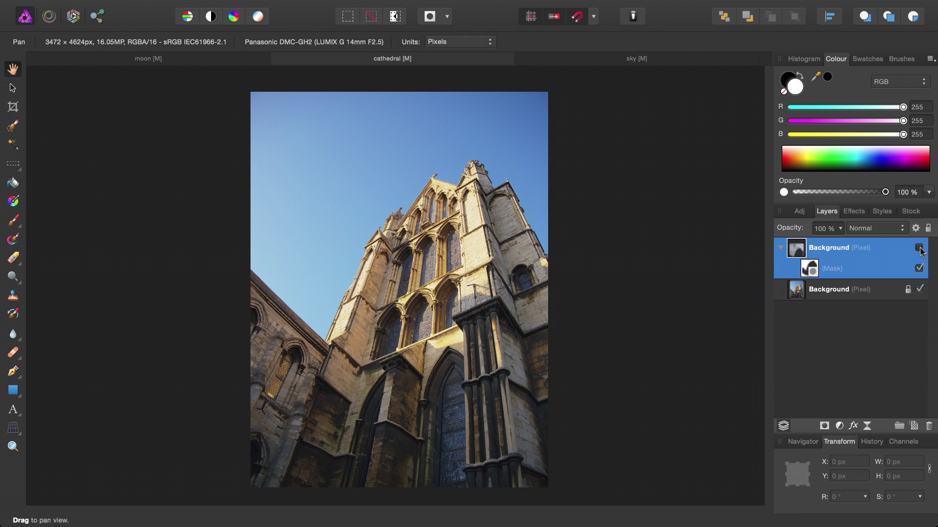
click(919, 248)
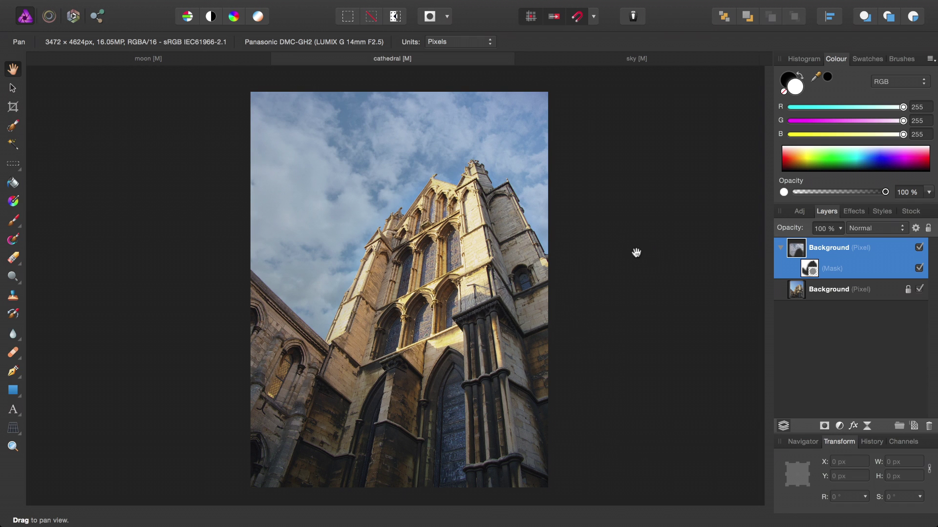
Examine the cathedral's edges against the cloudy sky at 100% zoom, then return to the whole image.
drag(507, 214, 274, 444)
key(super+1)
drag(624, 278, 178, 173)
drag(310, 306, 753, 112)
drag(49, 493, 703, 94)
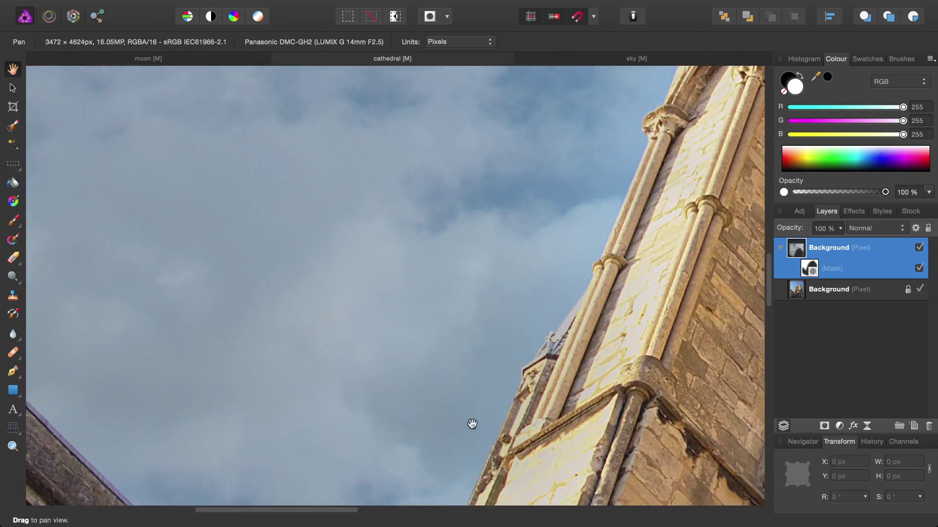
scroll(472, 424, down, 5)
scroll(472, 424, left, 5)
key(super+0)
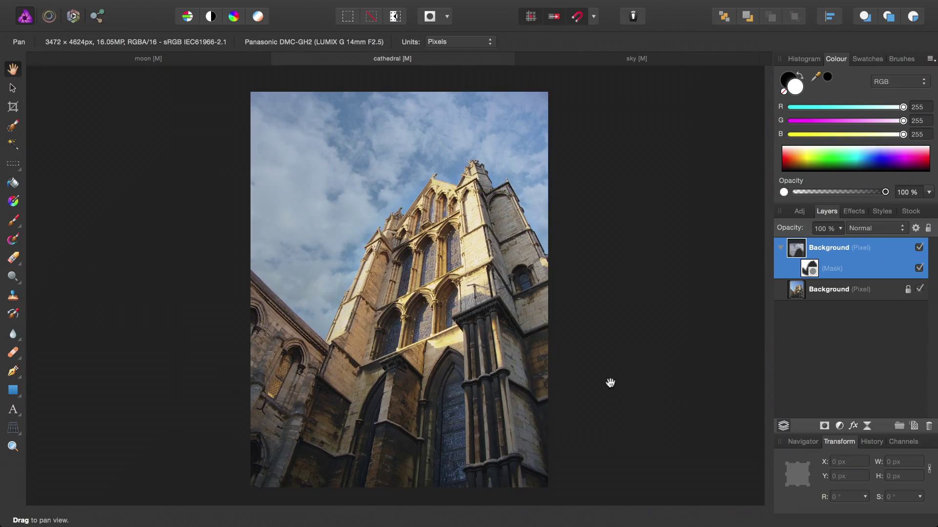